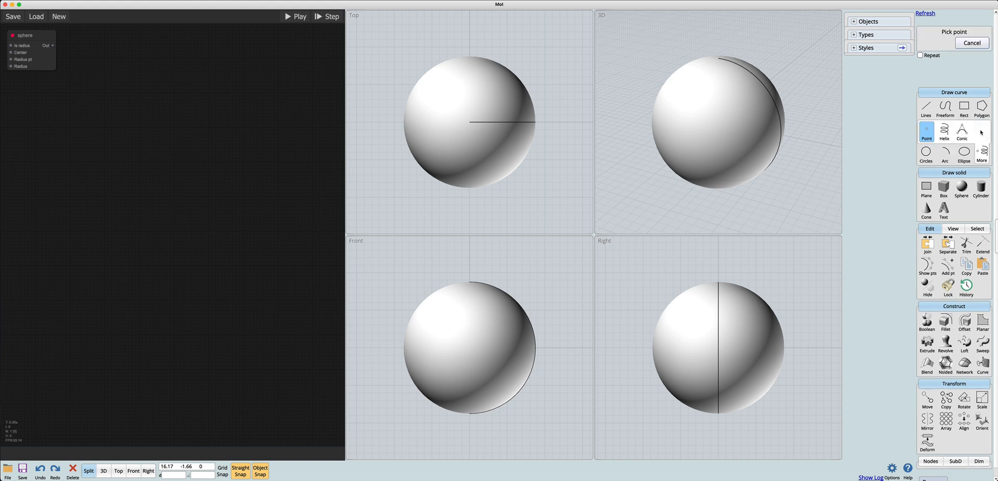
# Step: Place a point at the top end of the sphere's seam and array it along the seam curve
pyautogui.click(719, 60)
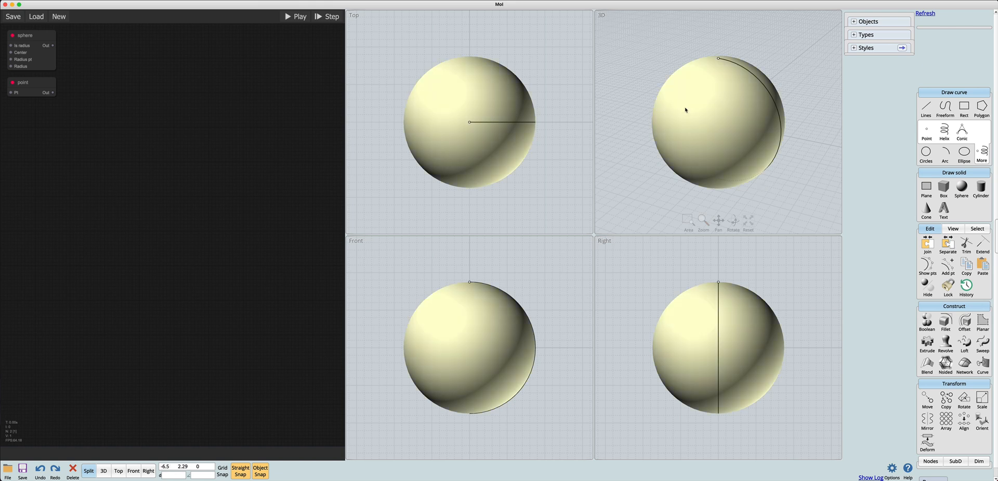
pyautogui.click(754, 75)
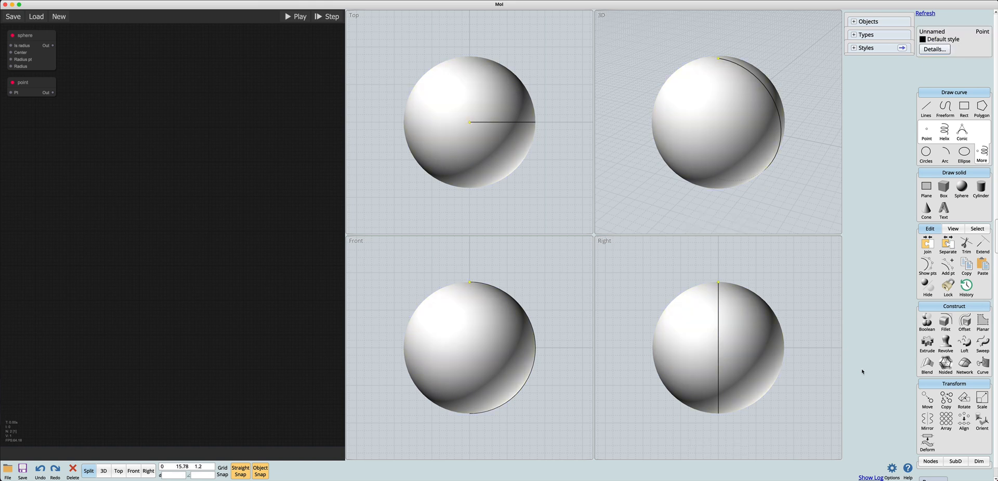
pyautogui.click(944, 419)
pyautogui.click(976, 399)
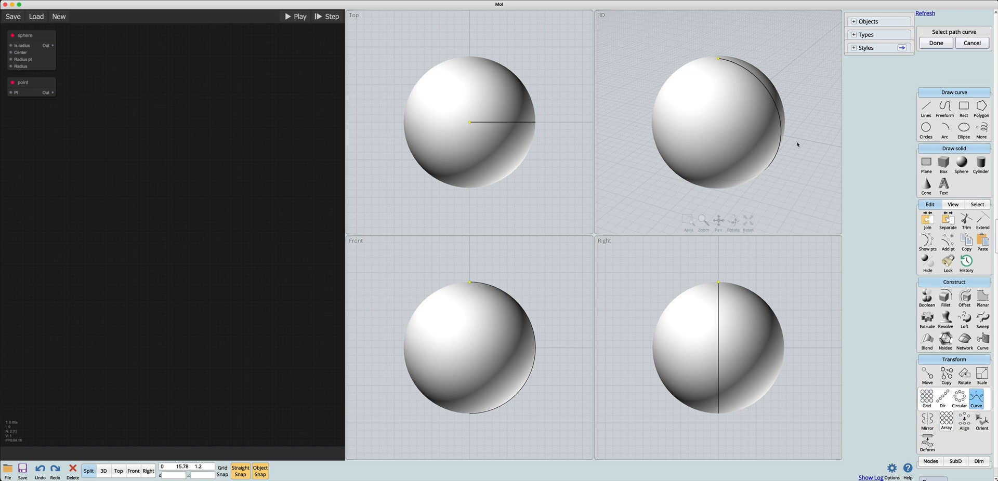
pyautogui.click(778, 119)
pyautogui.rightClick(807, 152)
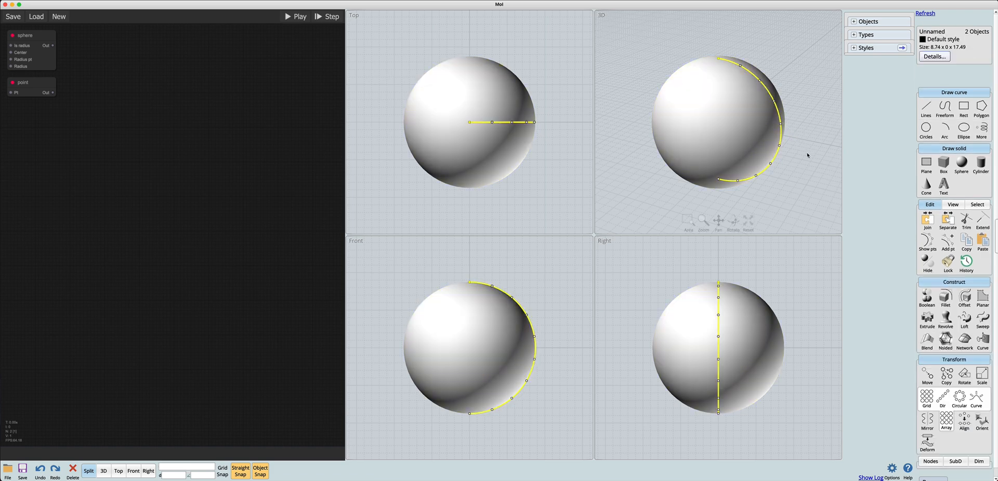
# Step: Extract an isocurve circling the sphere through the second arrayed point from the top of the seam
pyautogui.click(741, 67)
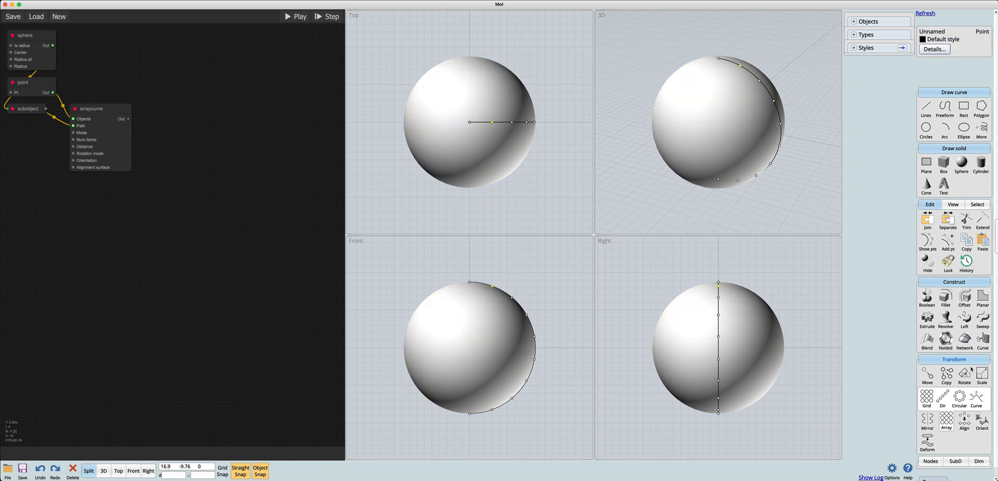
pyautogui.click(982, 343)
pyautogui.click(982, 346)
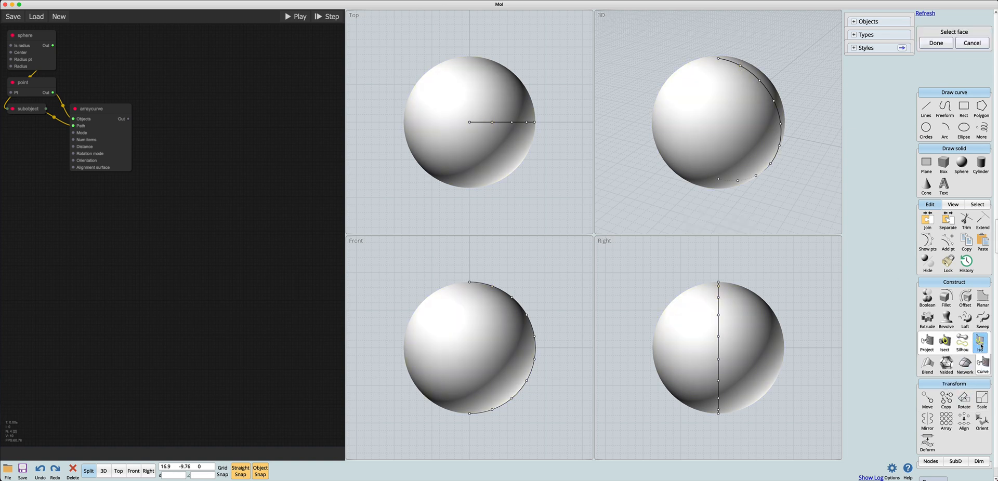
pyautogui.click(740, 65)
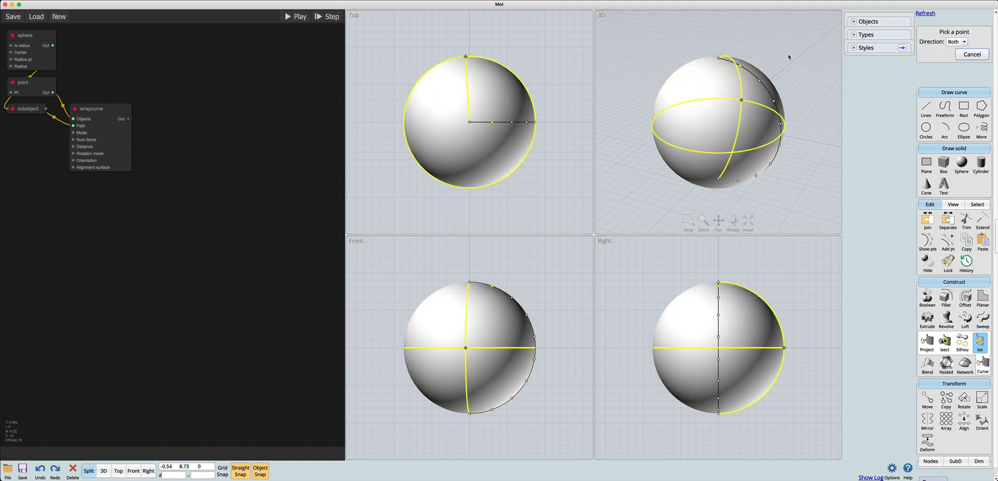
pyautogui.click(783, 96)
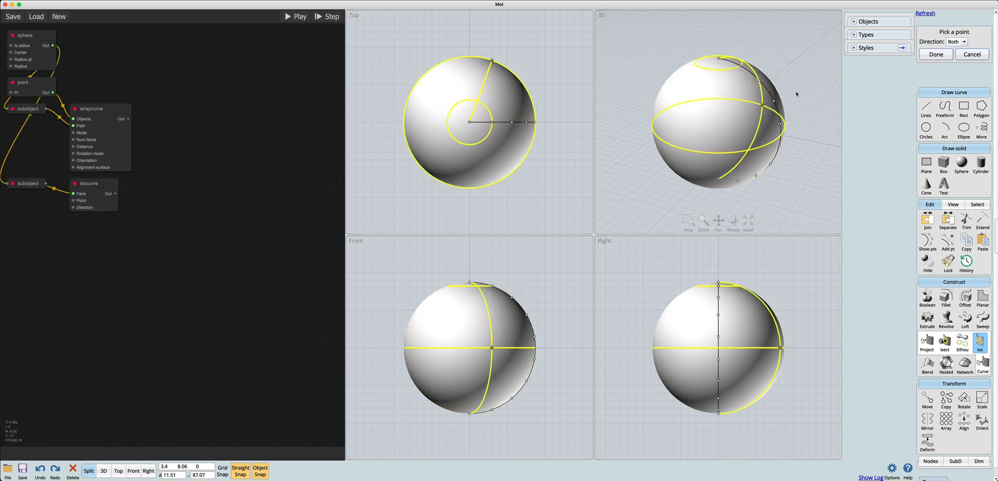
pyautogui.rightClick(797, 92)
# Step: Delete all geometry from the viewports and start running the node graph
pyautogui.press('super+a')
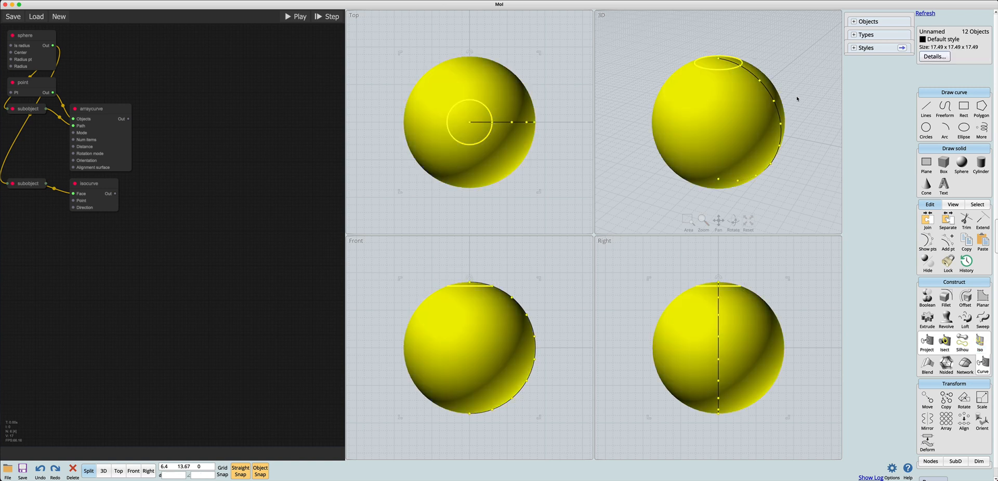
pyautogui.press('Delete')
pyautogui.click(300, 17)
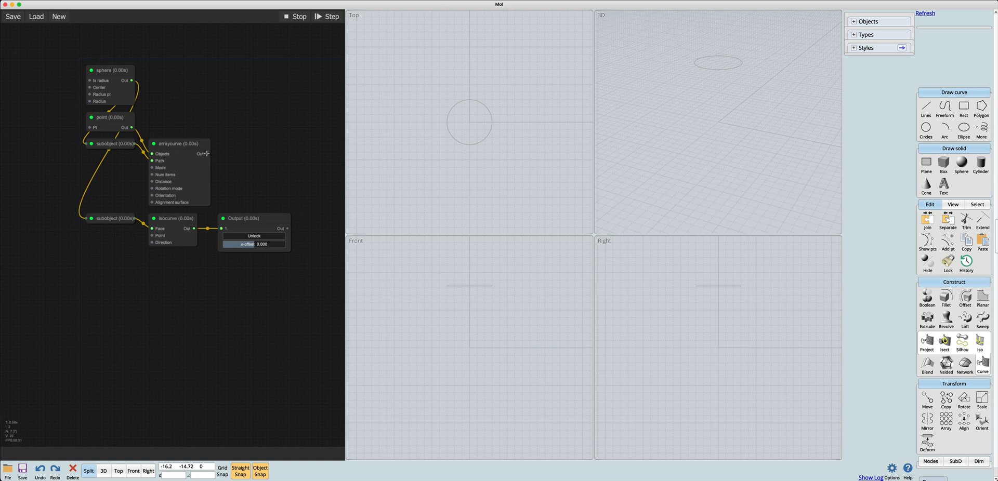
# Step: Feed the arraycurve output into the isocurve's Point input through a PointObject converter node
pyautogui.moveTo(206, 154); pyautogui.dragTo(152, 236)
pyautogui.click(152, 236)
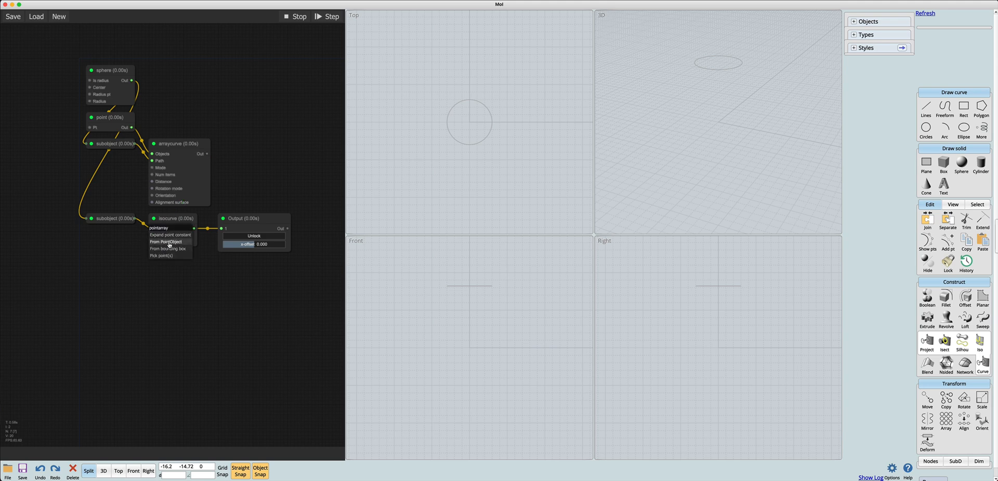
pyautogui.click(167, 242)
pyautogui.moveTo(119, 257); pyautogui.dragTo(118, 259)
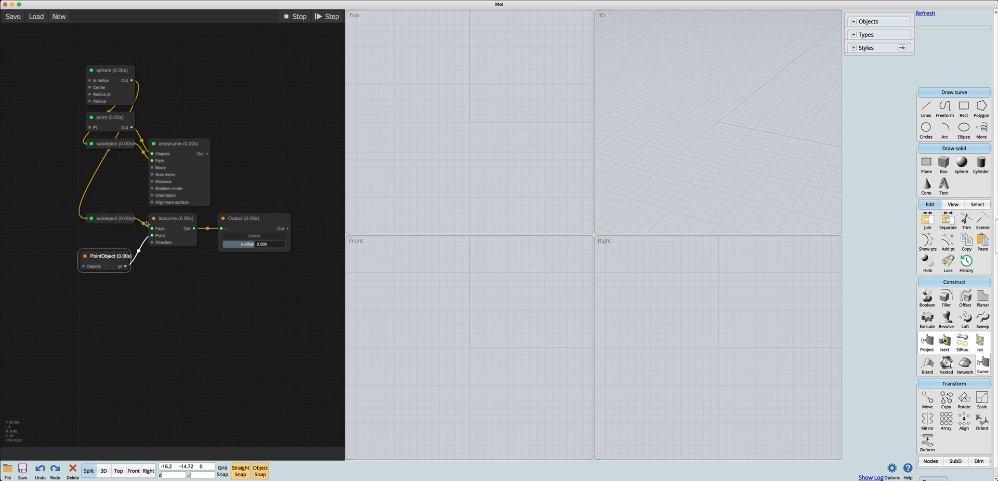
pyautogui.moveTo(208, 154); pyautogui.dragTo(85, 265)
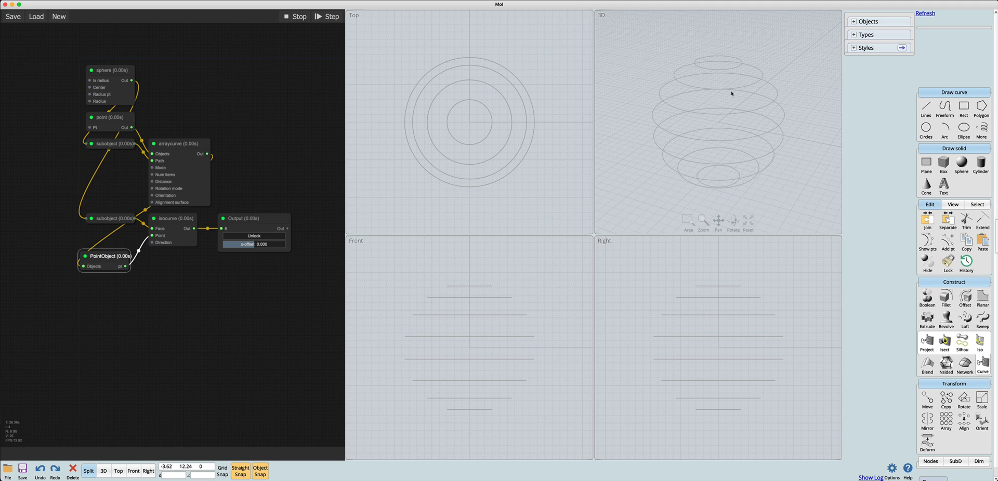
# Step: Bring back the deleted geometry and array the second seam point along the top isocurve with 10 items
pyautogui.hotkey('ctrl', 'a')
pyautogui.click(774, 51)
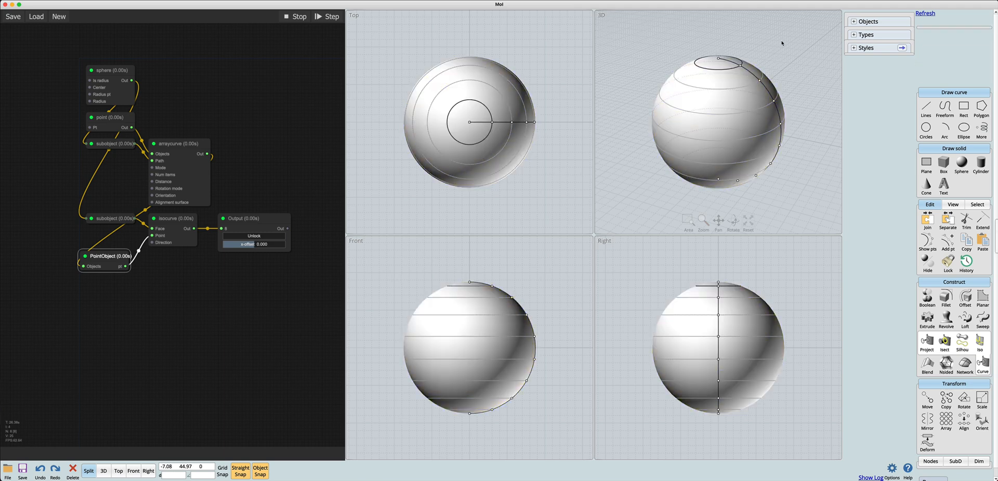
pyautogui.click(740, 65)
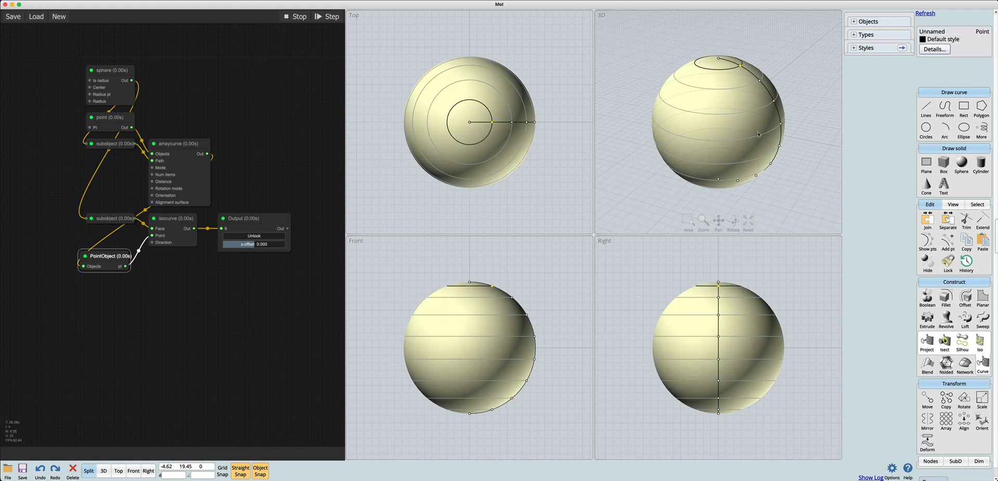
pyautogui.click(950, 422)
pyautogui.click(980, 404)
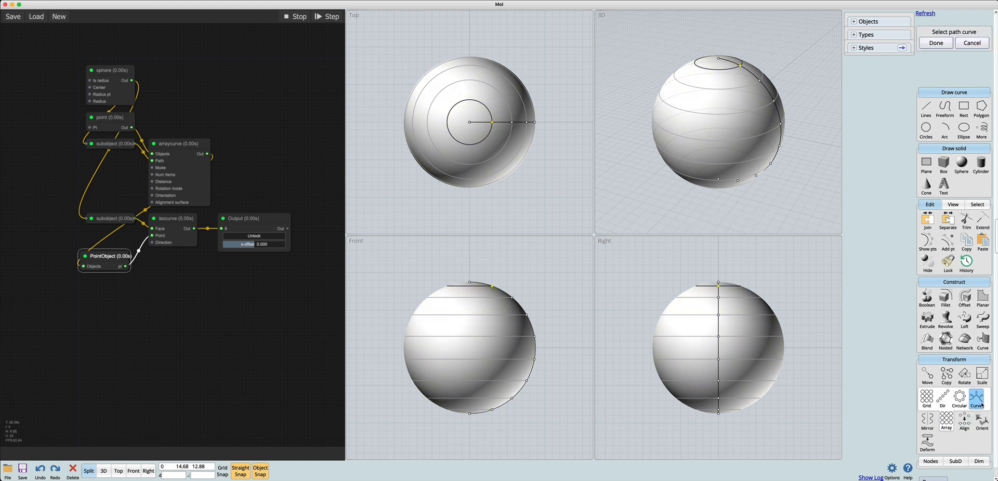
pyautogui.click(759, 84)
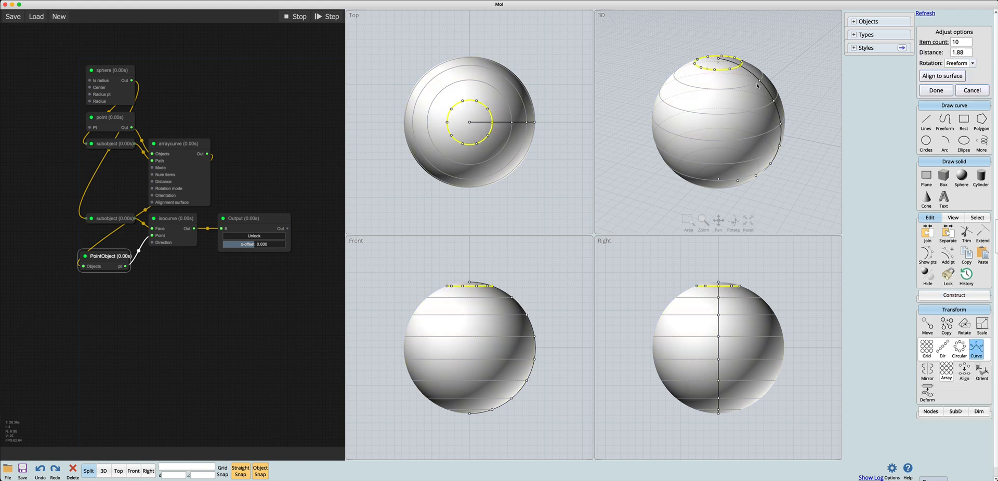
pyautogui.press('Return')
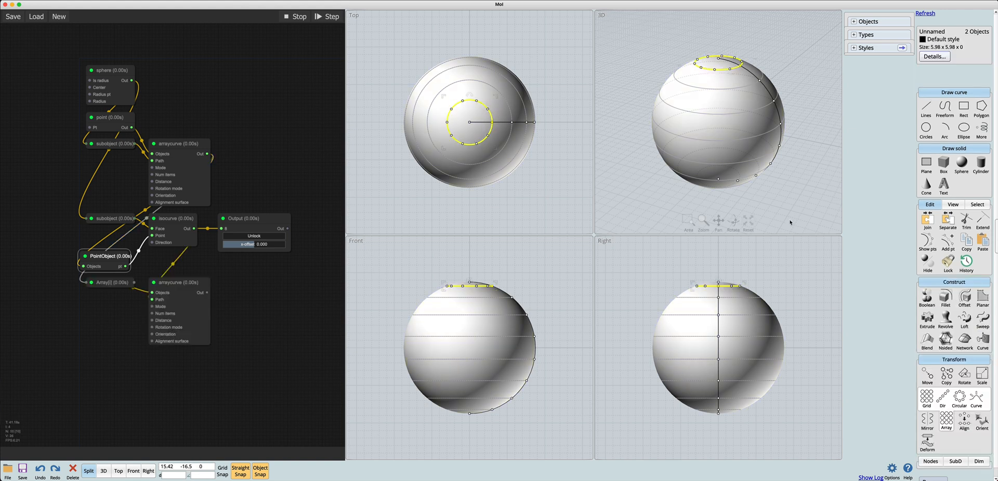
# Step: Select the whole model, including the new array points, and delete it
pyautogui.click(710, 138)
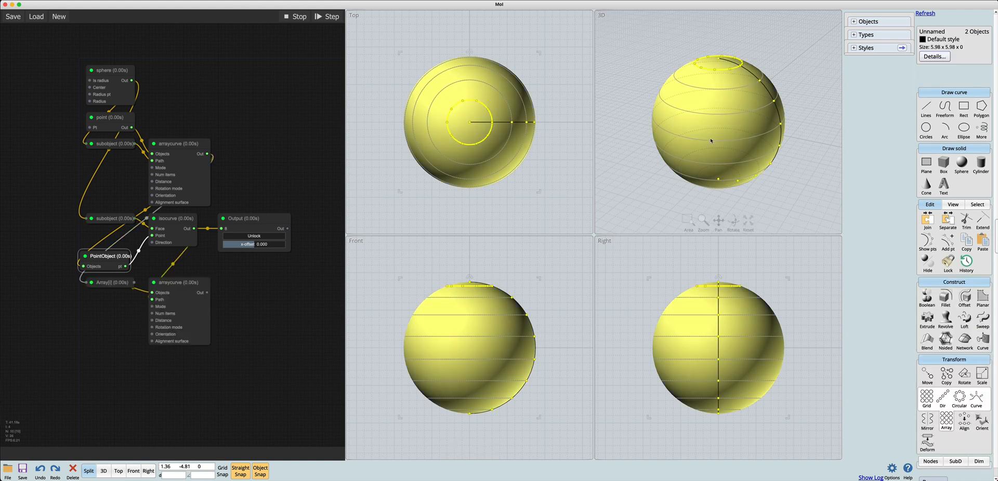
pyautogui.press('Delete')
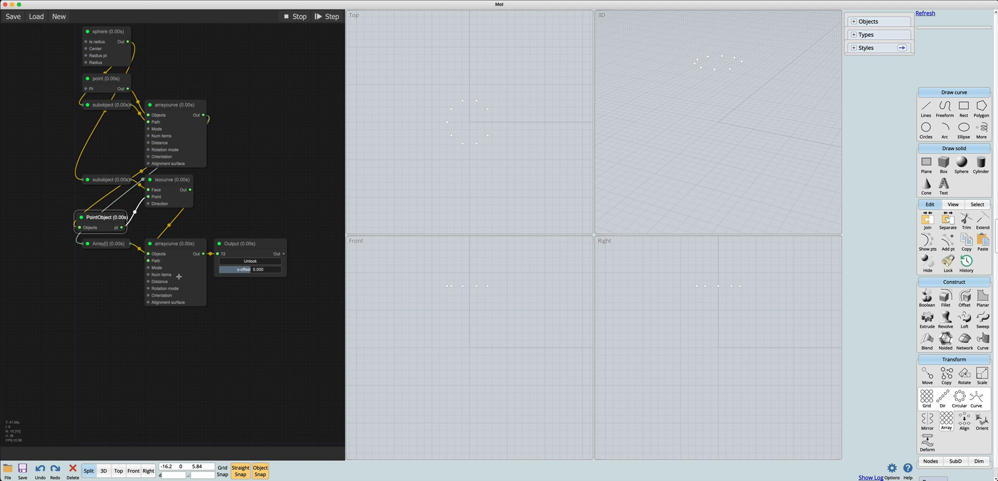
# Step: Attach an Output node to the first arraycurve node to preview its points
pyautogui.moveTo(249, 327); pyautogui.dragTo(250, 345)
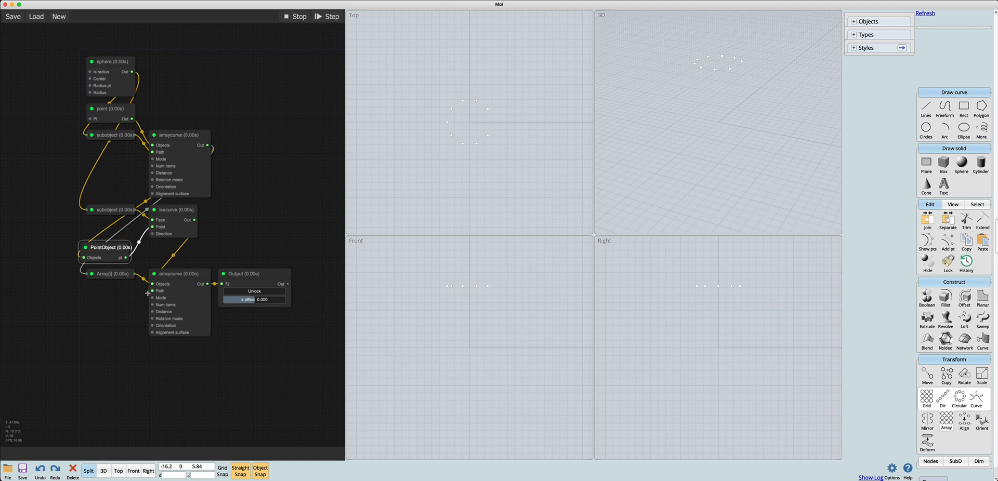
pyautogui.moveTo(261, 352); pyautogui.dragTo(264, 371)
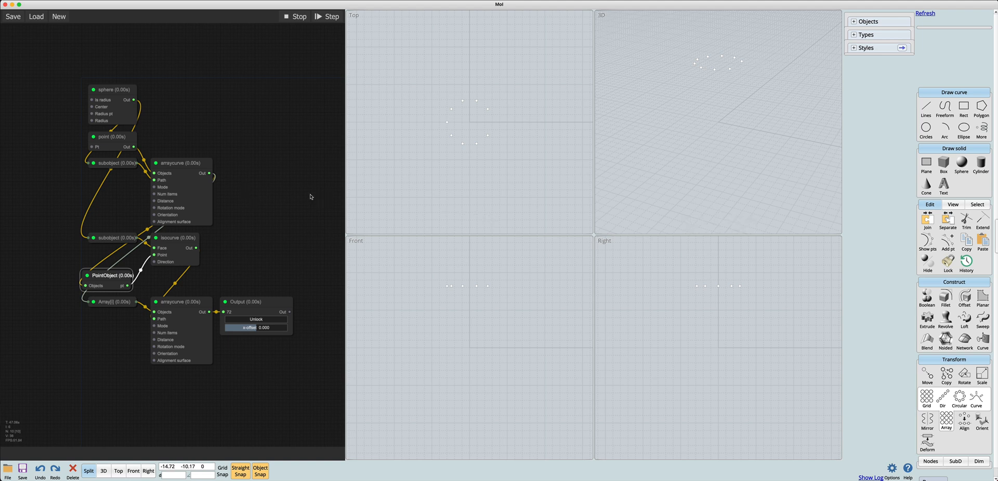
pyautogui.rightClick(210, 173)
pyautogui.click(218, 173)
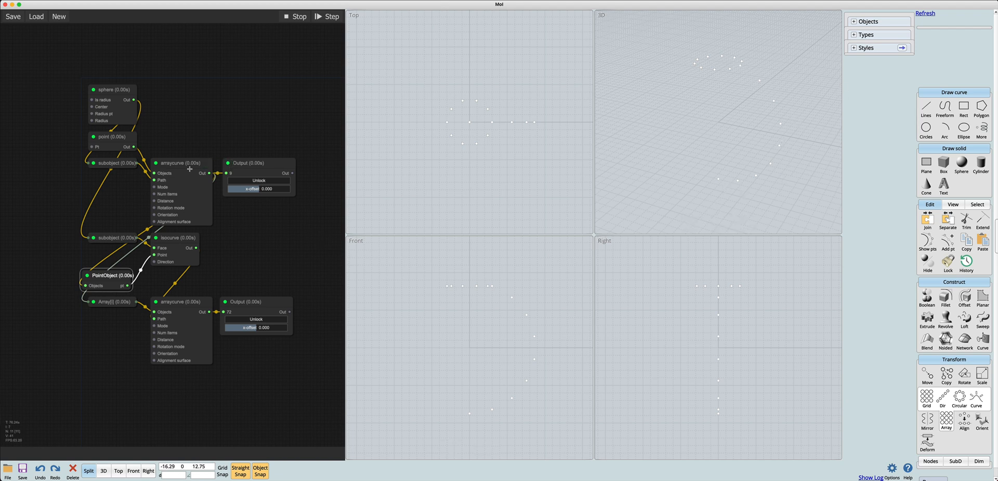
# Step: Add a loopbegin node above the first Output node and a loopend node below the second arraycurve
pyautogui.doubleClick(256, 135)
pyautogui.write('loop')
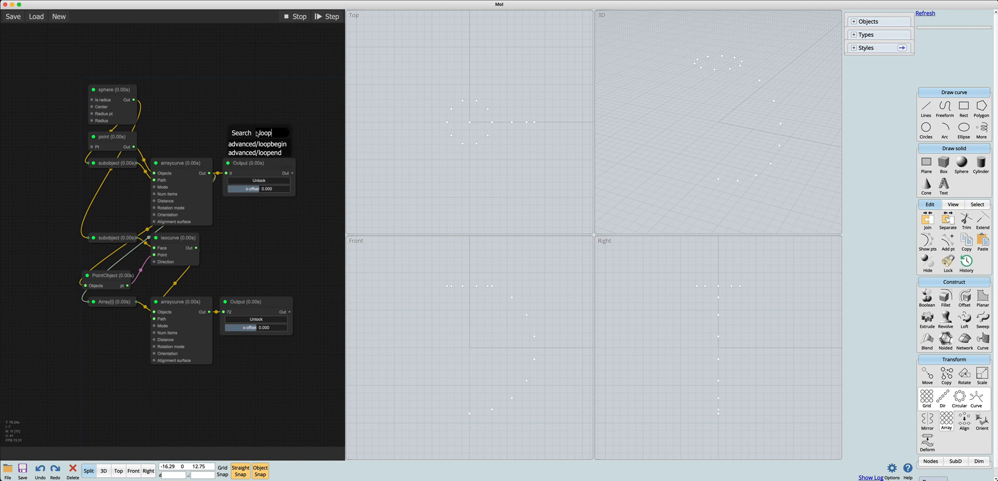
pyautogui.press('Return')
pyautogui.doubleClick(234, 409)
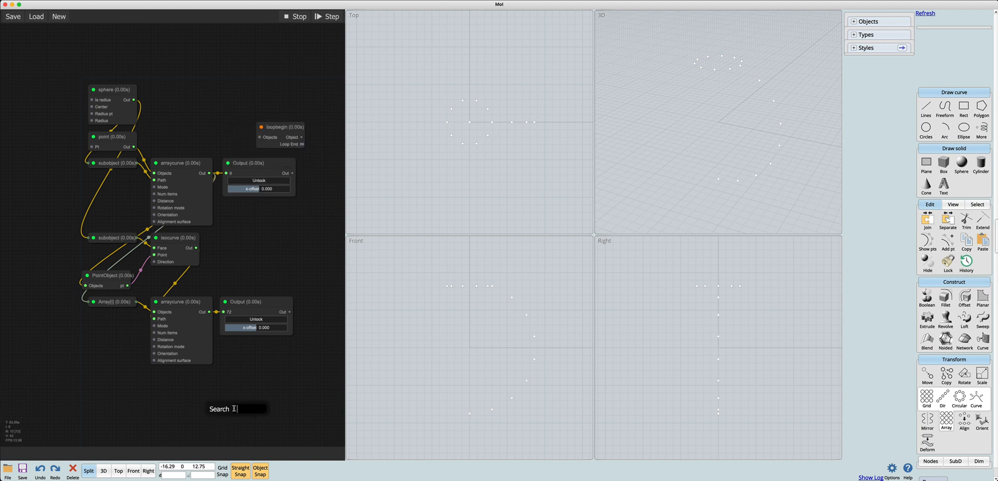
pyautogui.write('loop')
pyautogui.press('Down')
pyautogui.press('Return')
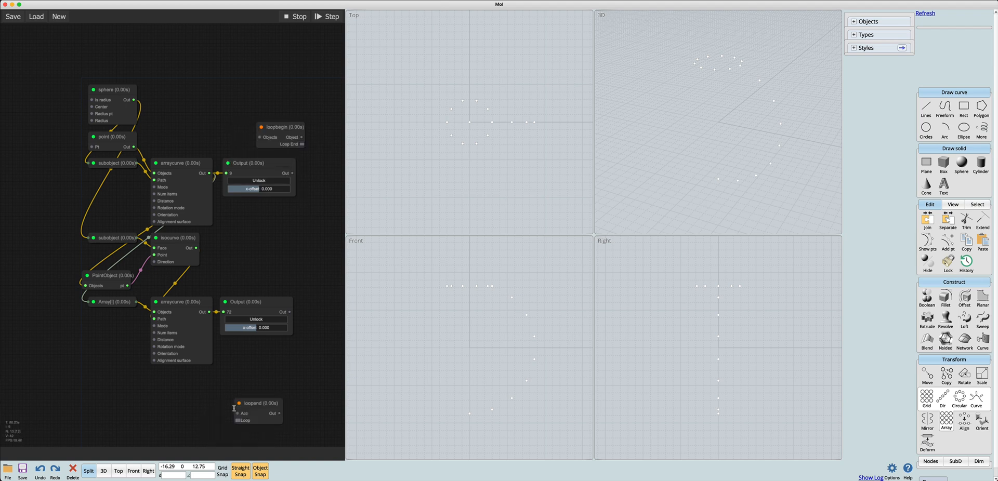
# Step: Connect the first arraycurve's output to loopbegin's Objects input and remove that arraycurve's Output node
pyautogui.moveTo(210, 173); pyautogui.dragTo(259, 138)
pyautogui.rightClick(258, 163)
pyautogui.click(268, 220)
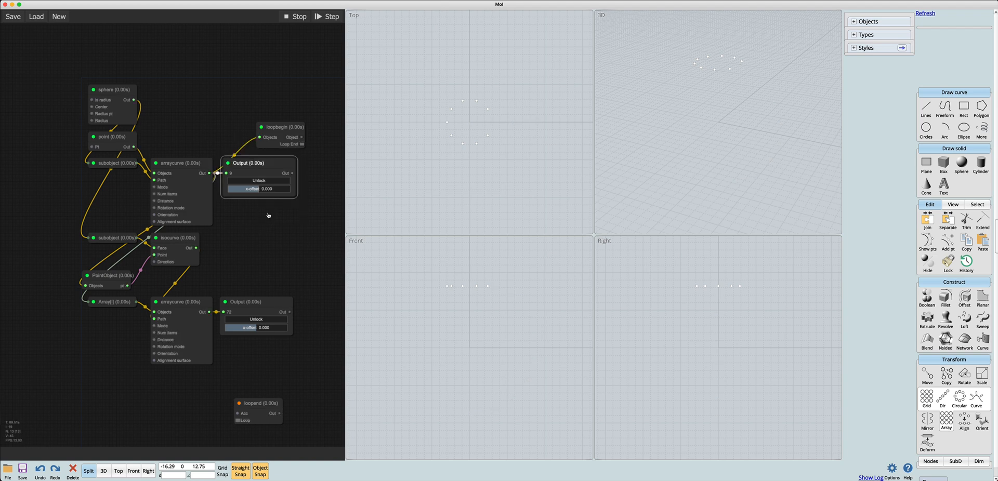
# Step: Link loopbegin's Loop End to loopend's Loop input and attach an Output node to loopend
pyautogui.moveTo(302, 144); pyautogui.dragTo(238, 421)
pyautogui.moveTo(302, 144); pyautogui.dragTo(238, 420)
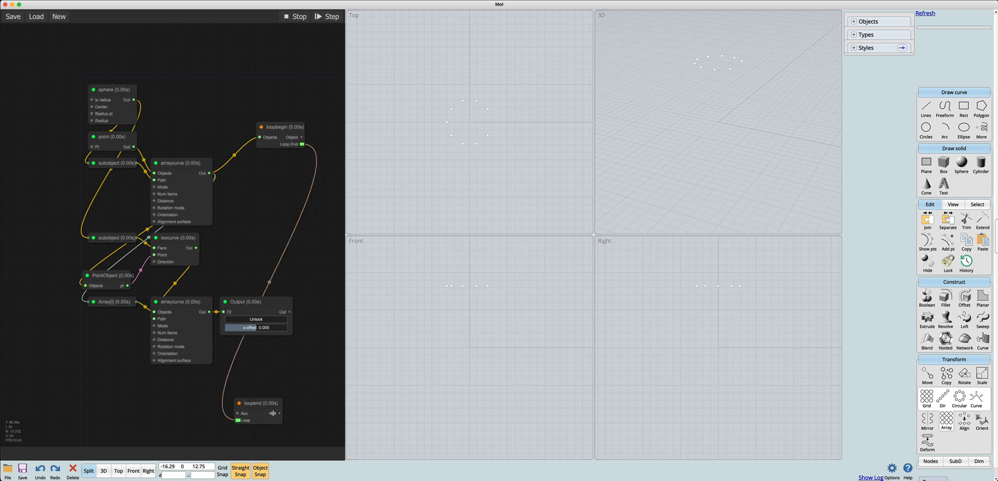
pyautogui.rightClick(279, 413)
pyautogui.click(284, 412)
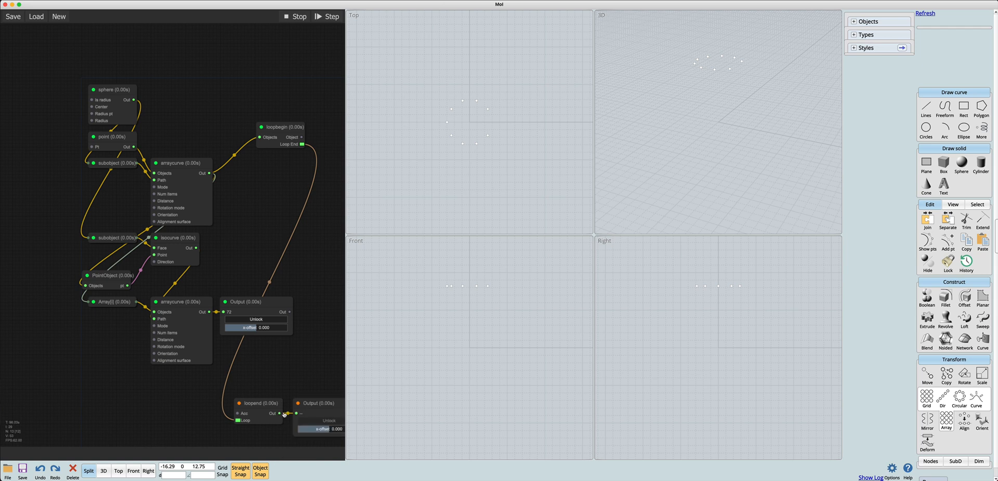
# Step: Remove the Output node attached to the second arraycurve
pyautogui.moveTo(273, 371); pyautogui.dragTo(240, 355)
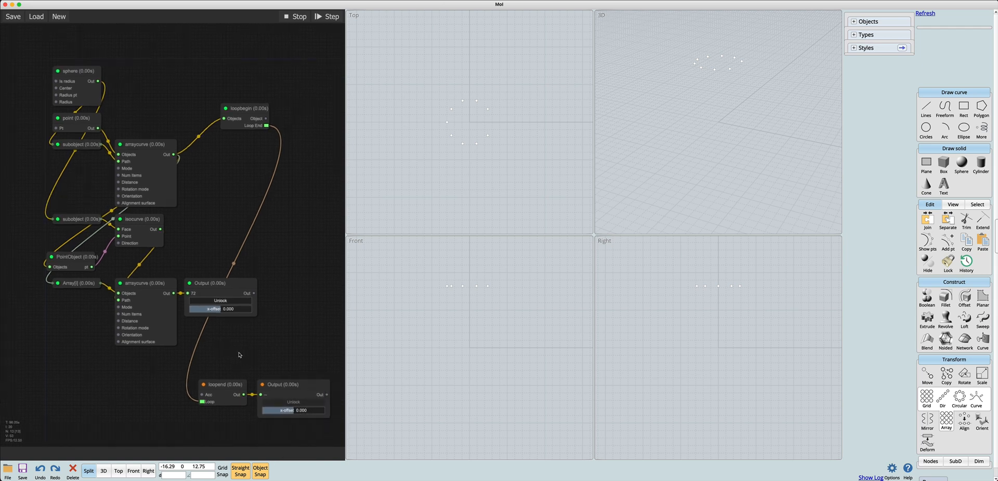
pyautogui.rightClick(214, 287)
pyautogui.click(233, 341)
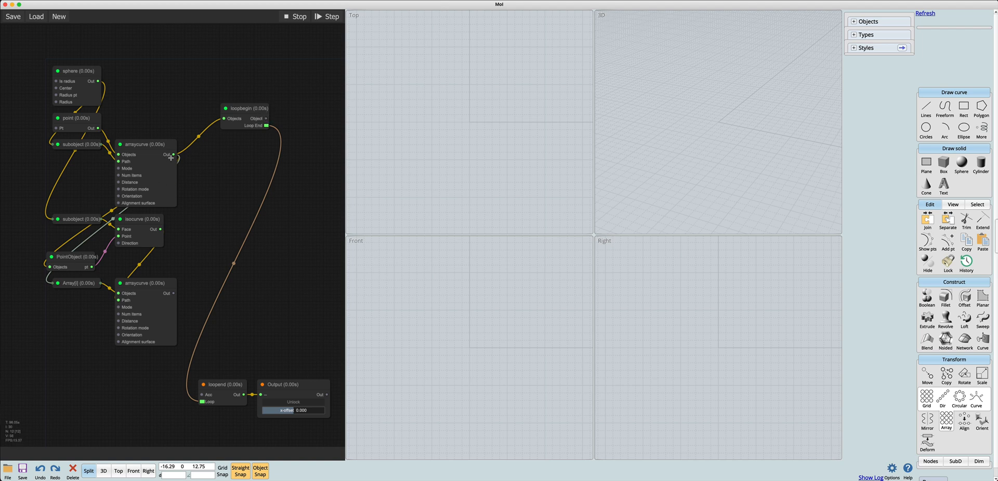
# Step: Route loopbegin's Object output into the PointObject and Array[] nodes, and the second arraycurve's output into loopend's Acc input
pyautogui.moveTo(266, 119); pyautogui.dragTo(50, 267)
pyautogui.moveTo(265, 119); pyautogui.dragTo(57, 283)
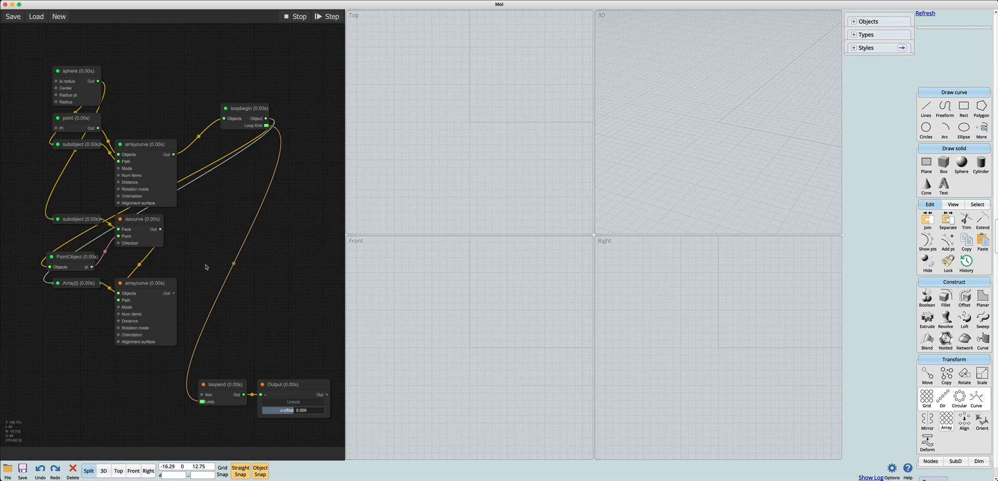
pyautogui.moveTo(173, 294); pyautogui.dragTo(202, 395)
# Step: Add a polyline node and position it just above the loopend and Output nodes
pyautogui.doubleClick(246, 334)
pyautogui.write('polyline')
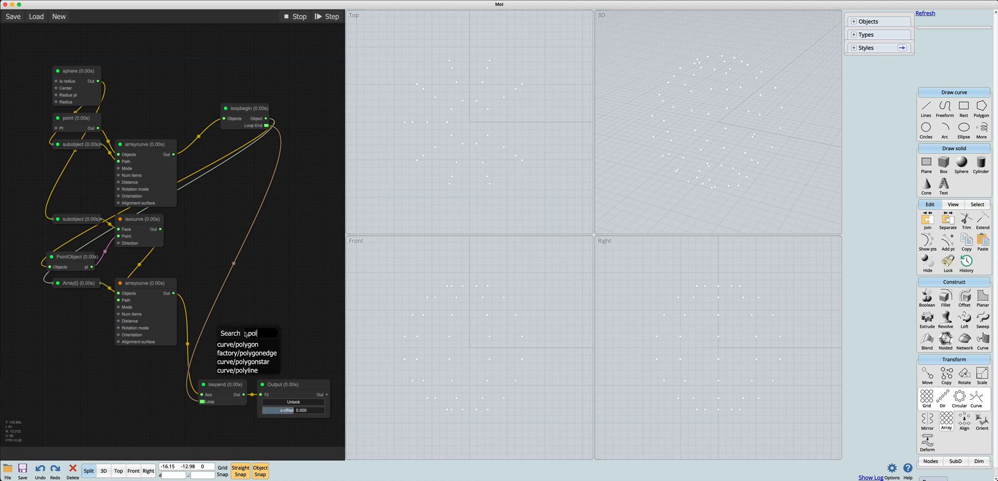
pyautogui.press('Down')
pyautogui.press('Return')
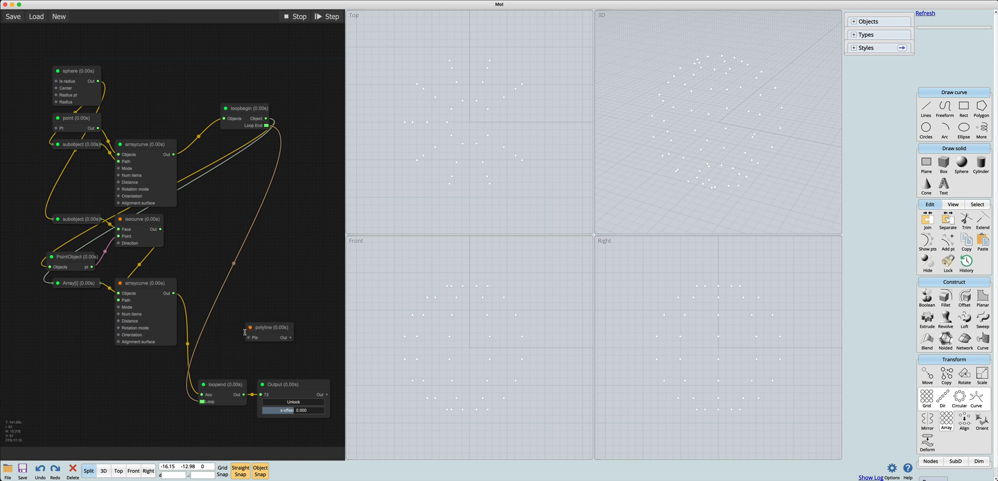
pyautogui.moveTo(173, 293); pyautogui.dragTo(263, 323)
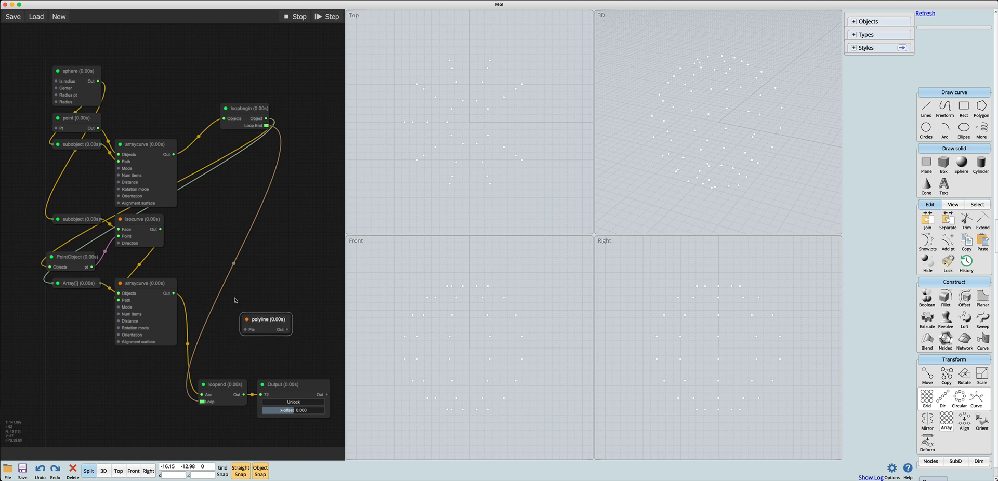
# Step: Add a PointObject node to polyline's Pts input, feed it from the second arraycurve, and connect polyline's output to loopend's Acc input
pyautogui.rightClick(244, 330)
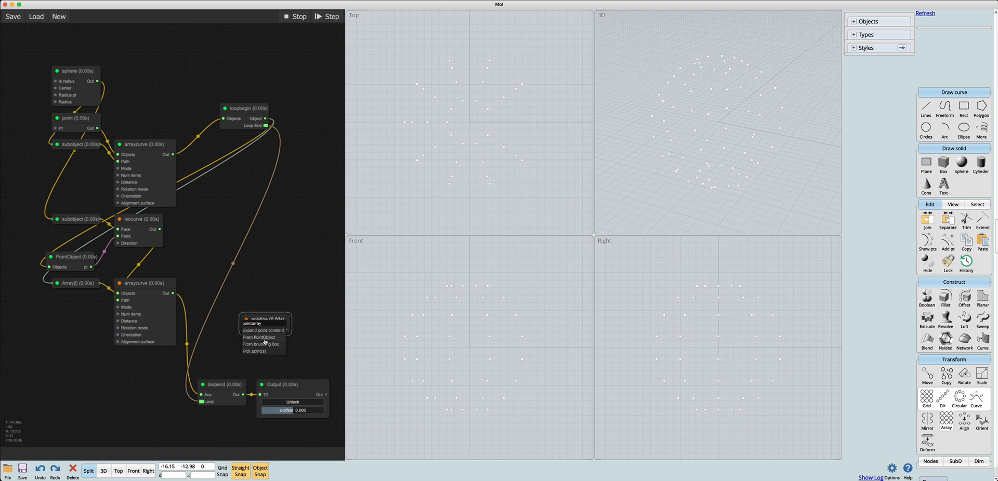
pyautogui.click(264, 340)
pyautogui.moveTo(173, 293); pyautogui.dragTo(186, 330)
pyautogui.moveTo(287, 330); pyautogui.dragTo(202, 395)
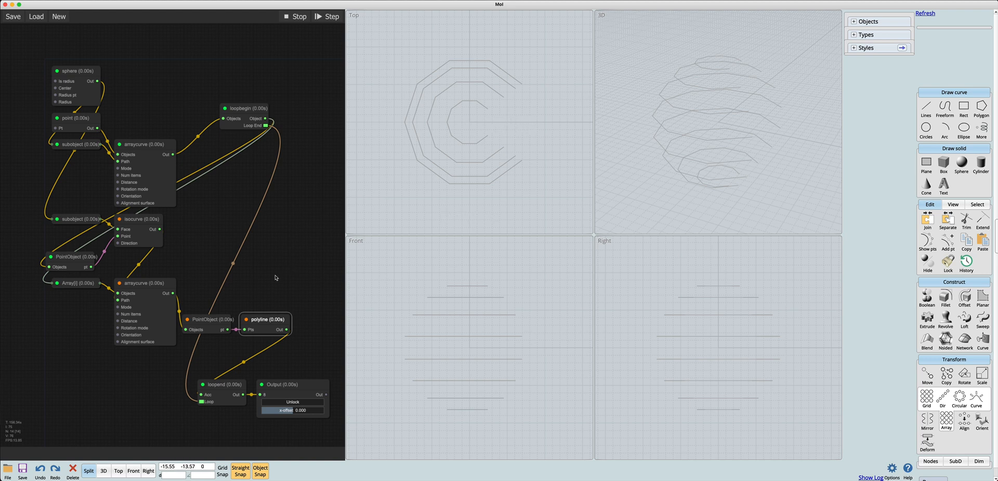
# Step: Add a Concat node and wire it between the second arraycurve's output and the Objects input of the PointObject node feeding polyline
pyautogui.moveTo(190, 303); pyautogui.dragTo(178, 268)
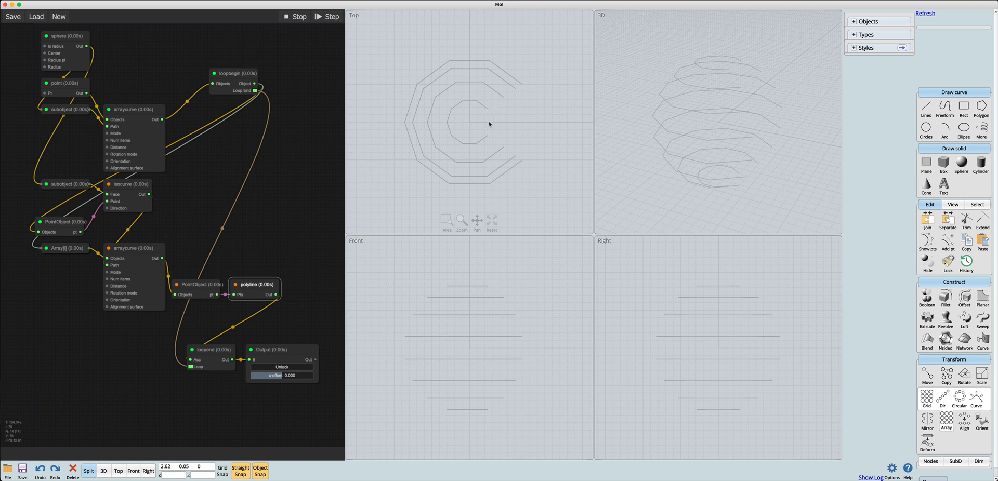
pyautogui.doubleClick(251, 260)
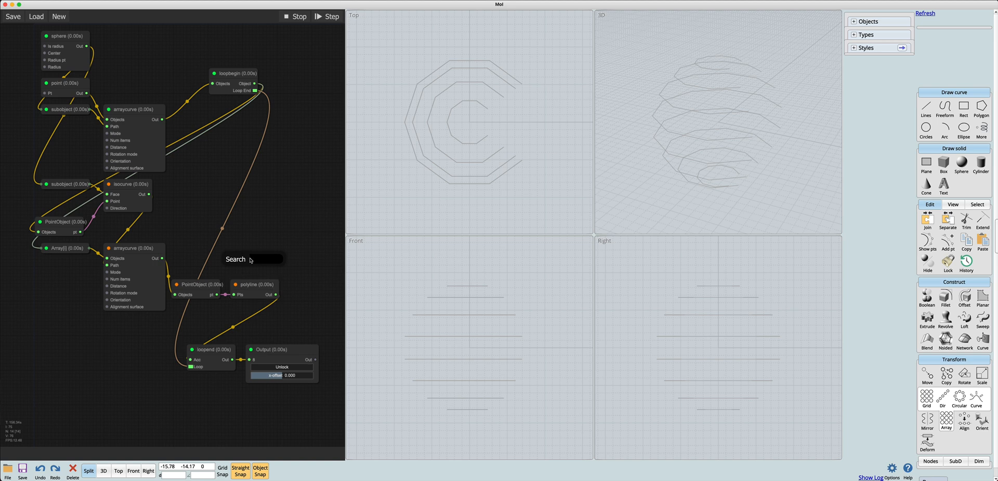
pyautogui.write('concat')
pyautogui.press('Return')
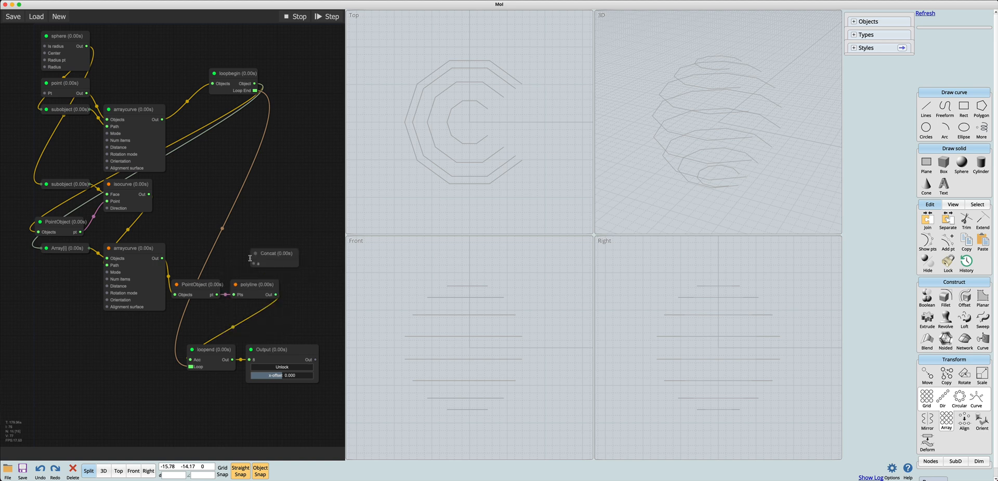
pyautogui.moveTo(271, 250); pyautogui.dragTo(175, 294)
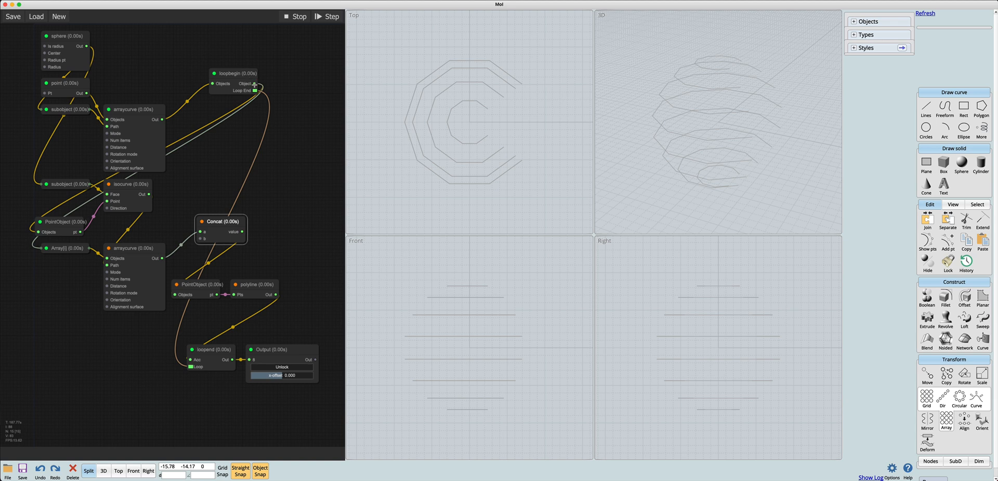
# Step: Wire loopbegin's Object output to Concat's a and c inputs, and the second arraycurve's output to its b input
pyautogui.moveTo(254, 84); pyautogui.dragTo(201, 239)
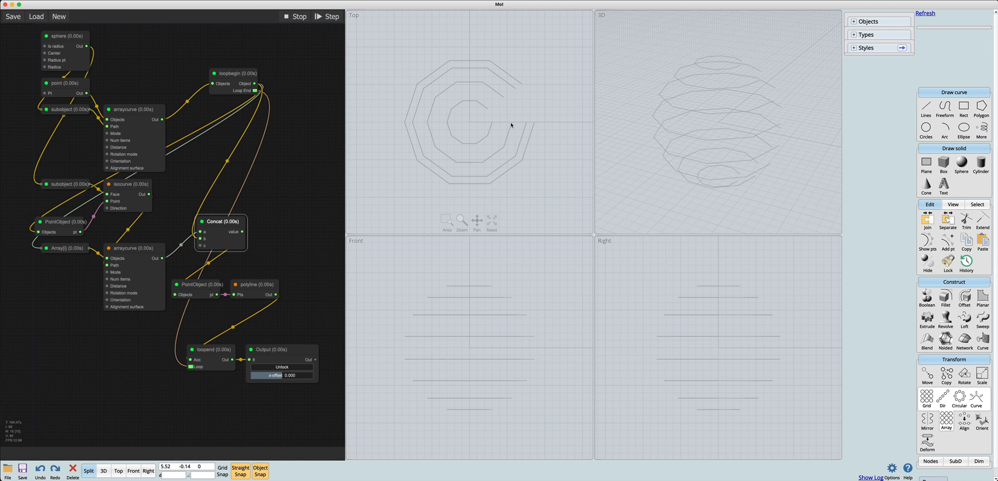
pyautogui.moveTo(255, 84); pyautogui.dragTo(201, 246)
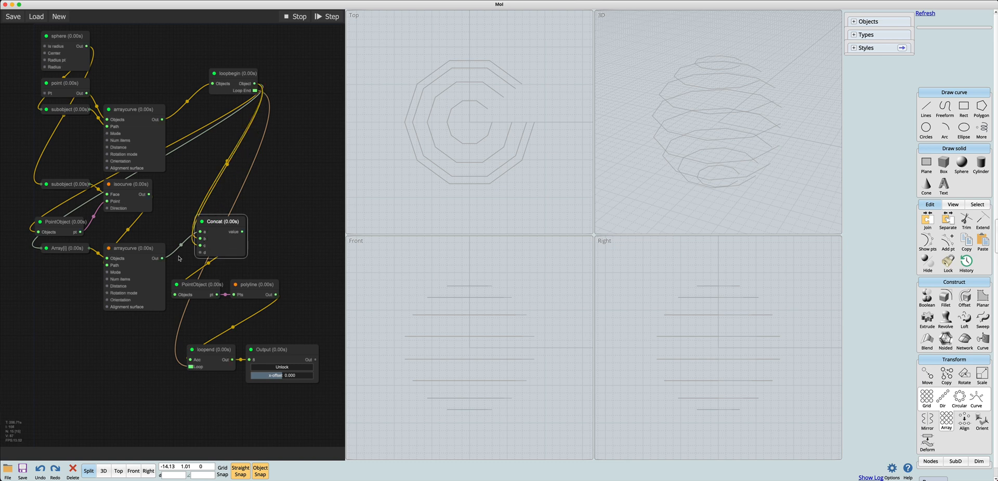
pyautogui.moveTo(162, 258); pyautogui.dragTo(200, 239)
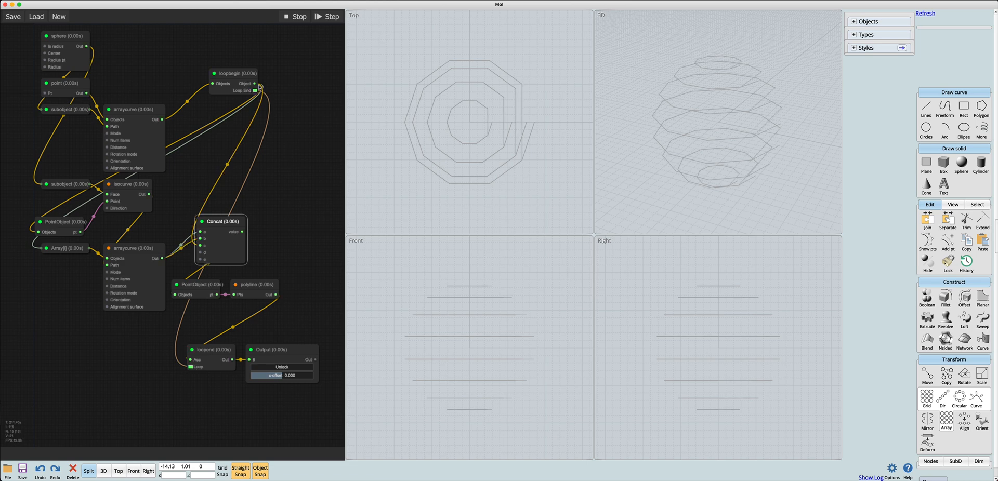
pyautogui.moveTo(255, 83); pyautogui.dragTo(201, 232)
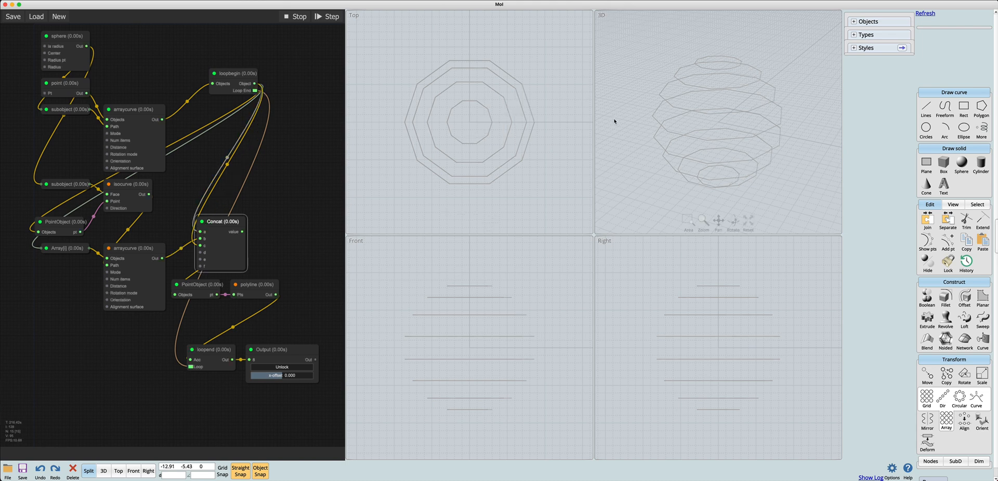
# Step: Add a loft node below the Output node
pyautogui.moveTo(285, 305); pyautogui.dragTo(258, 266)
pyautogui.doubleClick(234, 379)
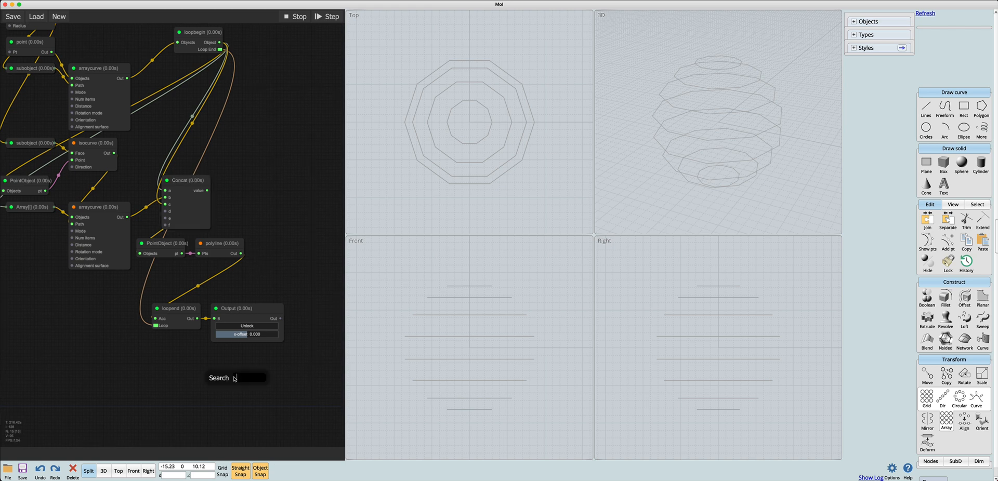
pyautogui.write('loft')
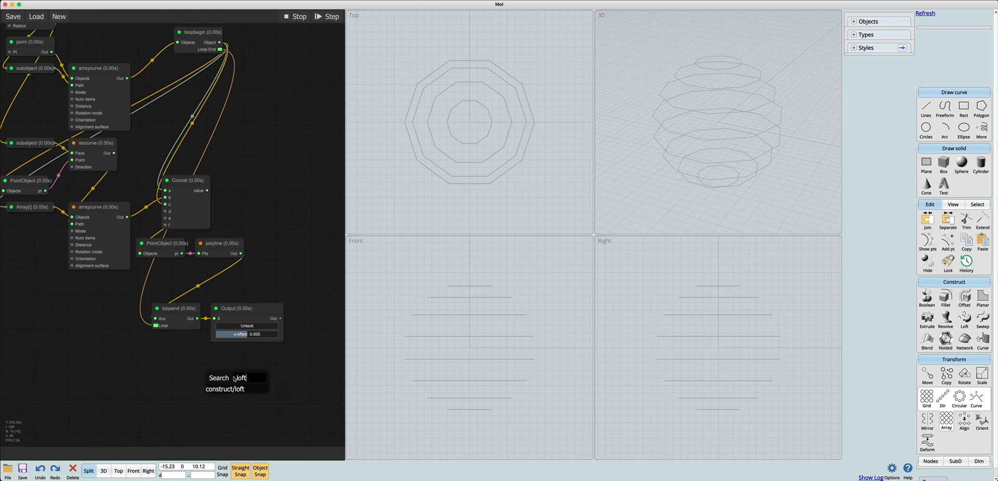
pyautogui.press('Return')
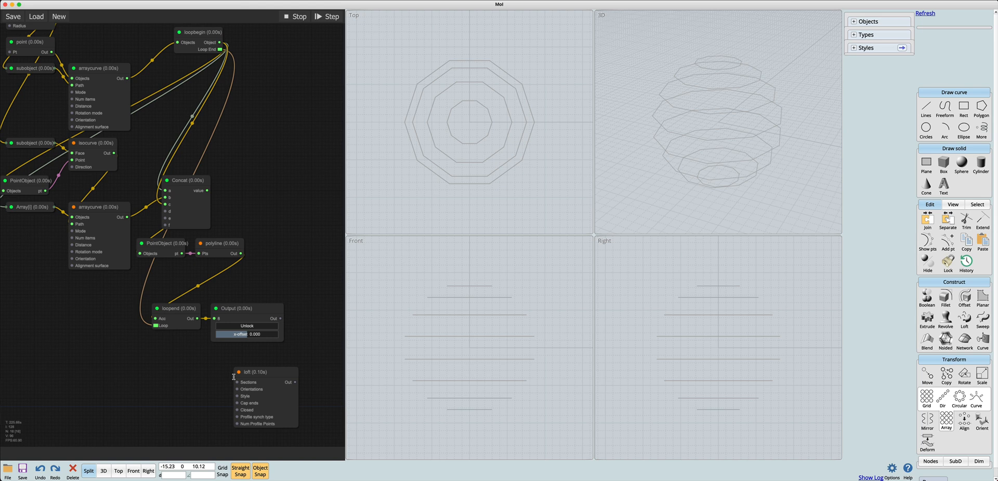
# Step: Connect loopend's output to loft's Sections input, move the Output node up, and feed it from loft instead of loopend
pyautogui.moveTo(197, 318); pyautogui.dragTo(239, 370)
pyautogui.moveTo(255, 312); pyautogui.dragTo(306, 292)
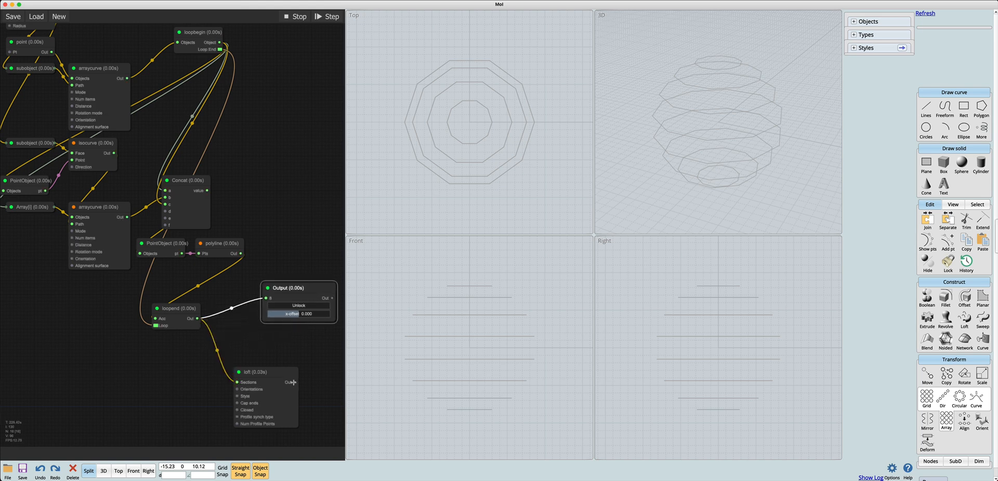
pyautogui.moveTo(294, 383); pyautogui.dragTo(265, 298)
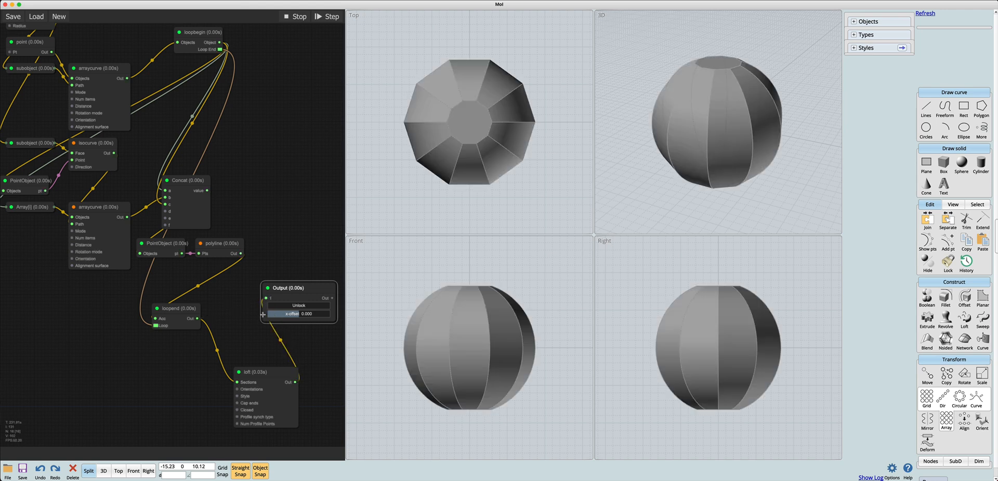
# Step: Set the loft node's Style to straight
pyautogui.click(256, 372)
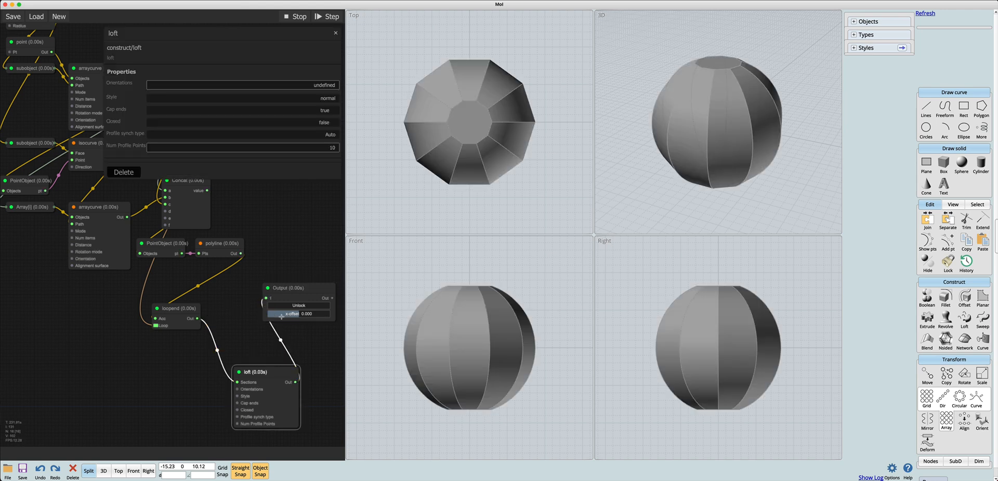
pyautogui.click(322, 98)
pyautogui.click(321, 114)
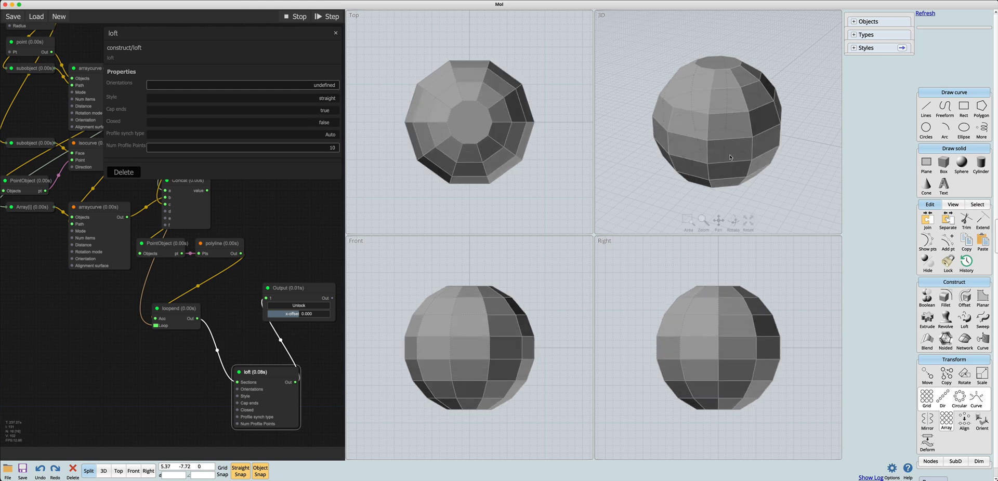